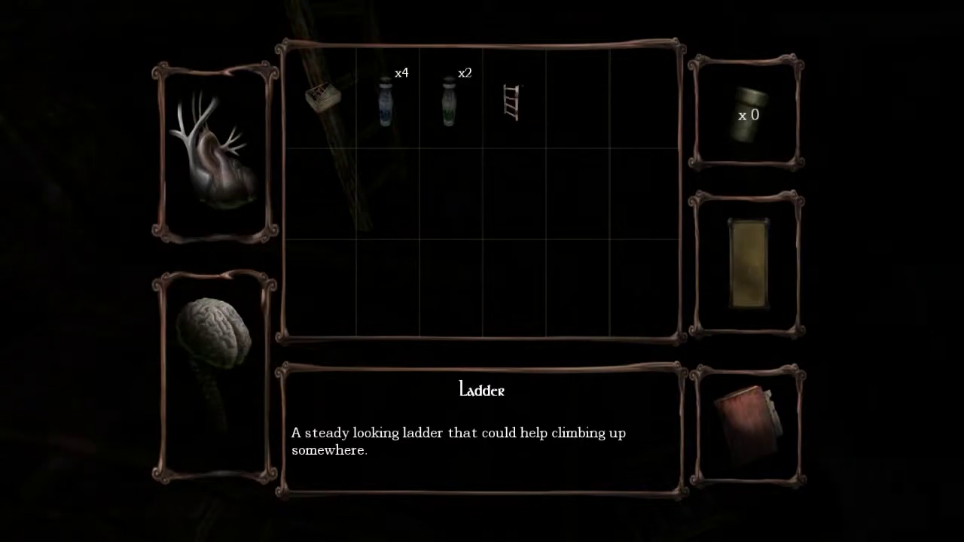
# Pick up the ladder, then raise the Graphics gamma from 0.95 to 1.2.
pyautogui.click(512, 103)
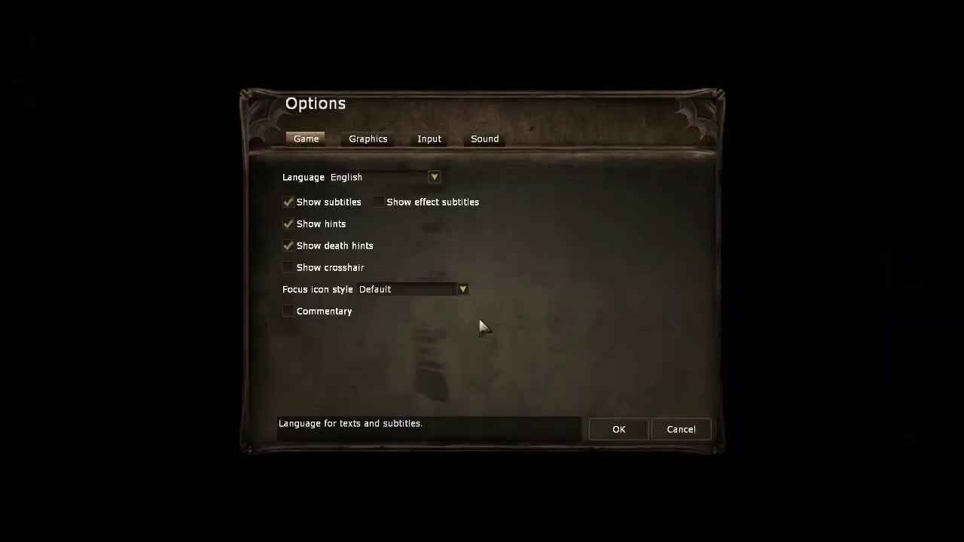
pyautogui.click(390, 140)
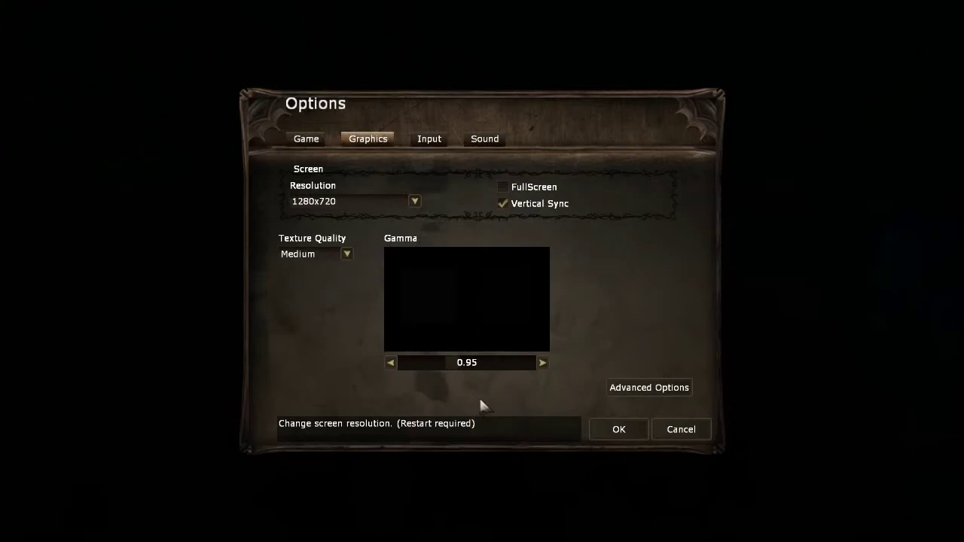
pyautogui.click(543, 362)
pyautogui.click(543, 362)
pyautogui.click(543, 362)
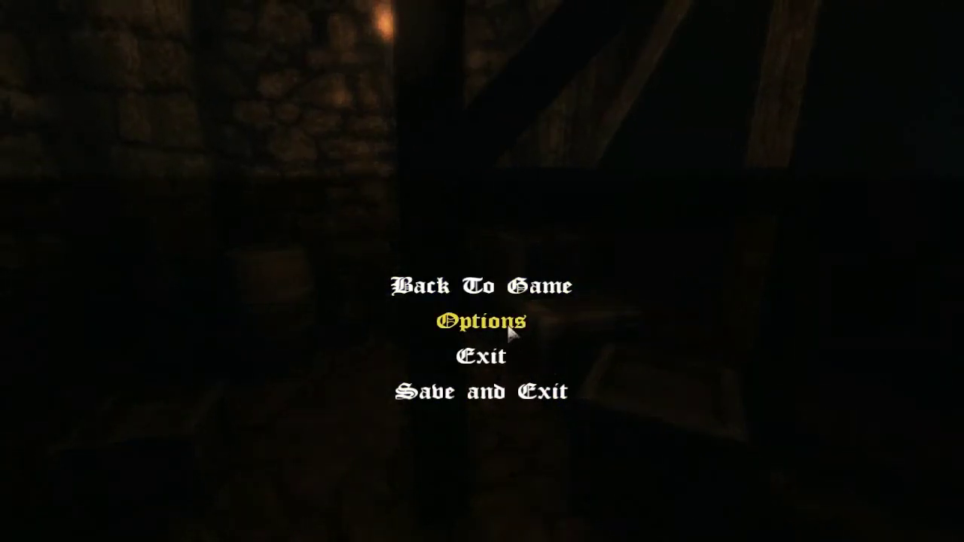
# In Graphics options, try gamma 0.8, then set it back to 0.95 and confirm.
pyautogui.click(510, 331)
pyautogui.click(368, 138)
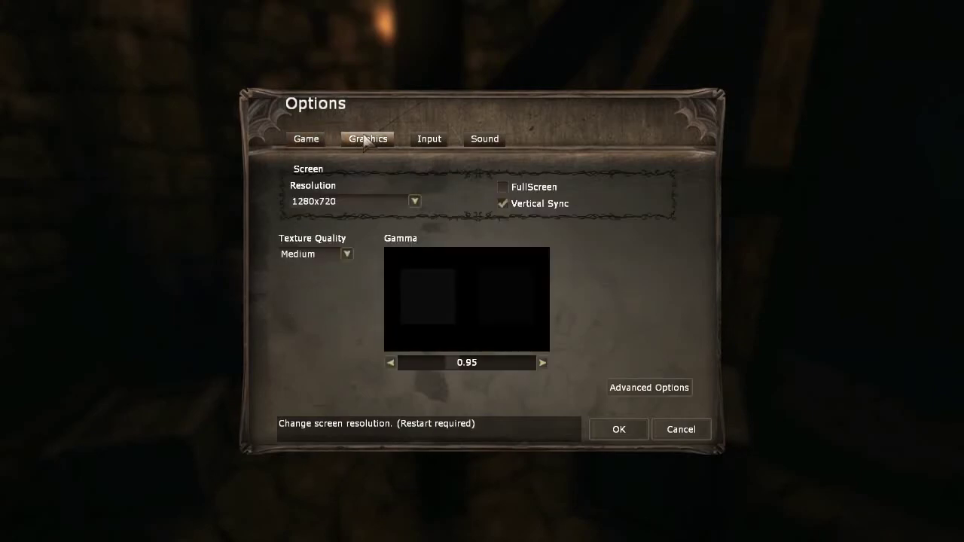
pyautogui.click(391, 363)
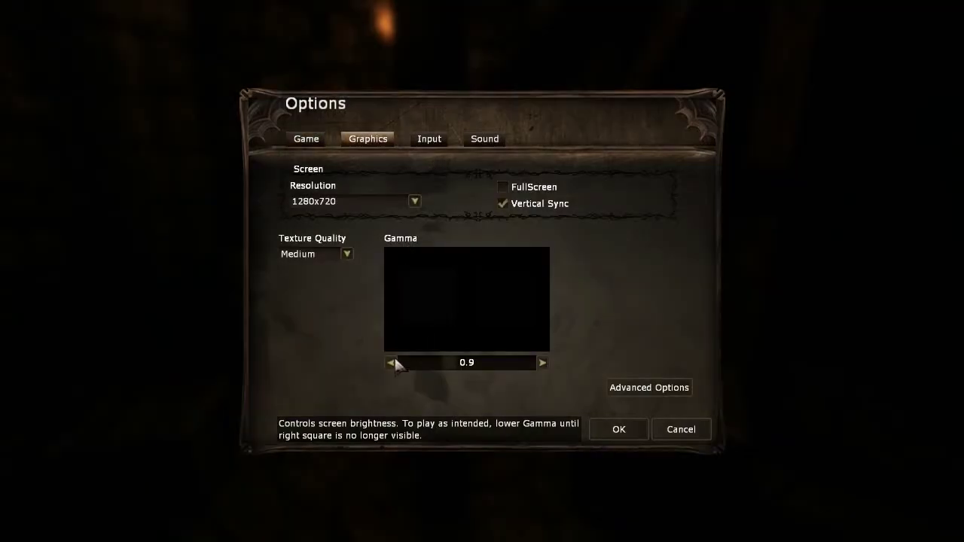
pyautogui.click(542, 363)
pyautogui.click(611, 429)
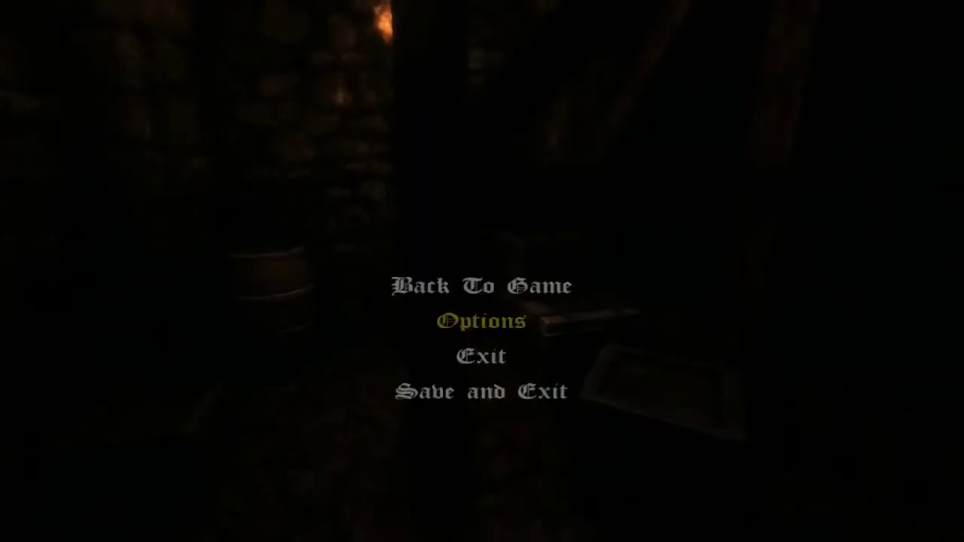
# Resume play and grab the laudanum bottle and matchbox from the opened chest.
pyautogui.press('Escape')
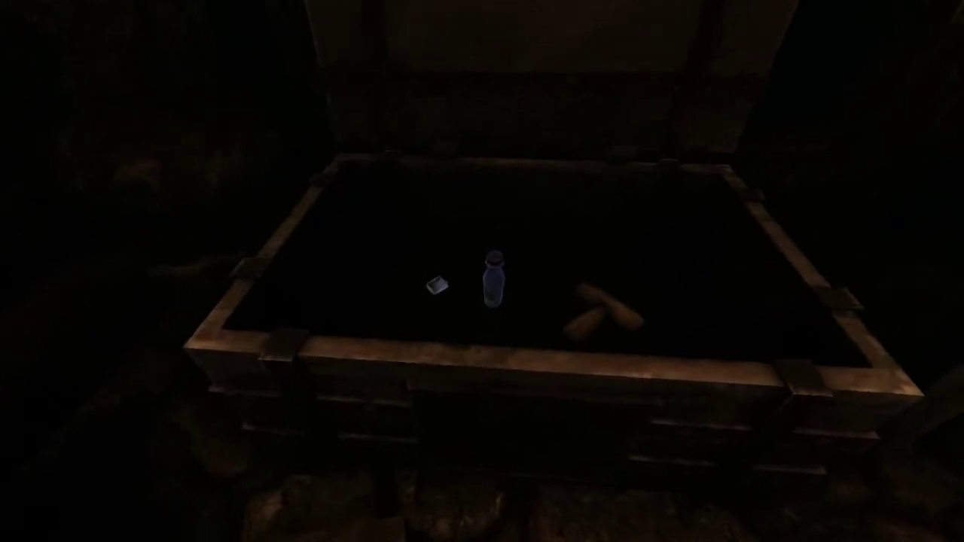
pyautogui.click(482, 279)
pyautogui.click(482, 271)
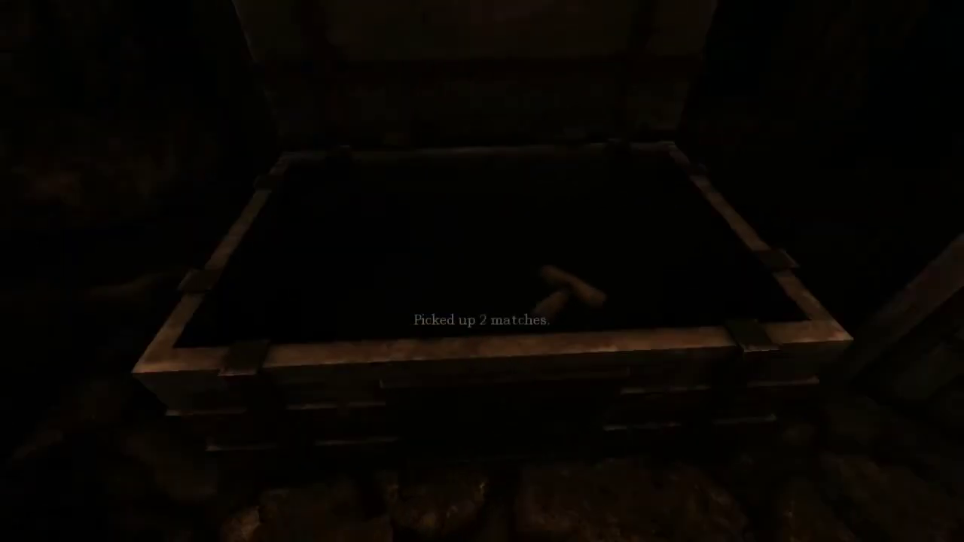
pyautogui.press('d')
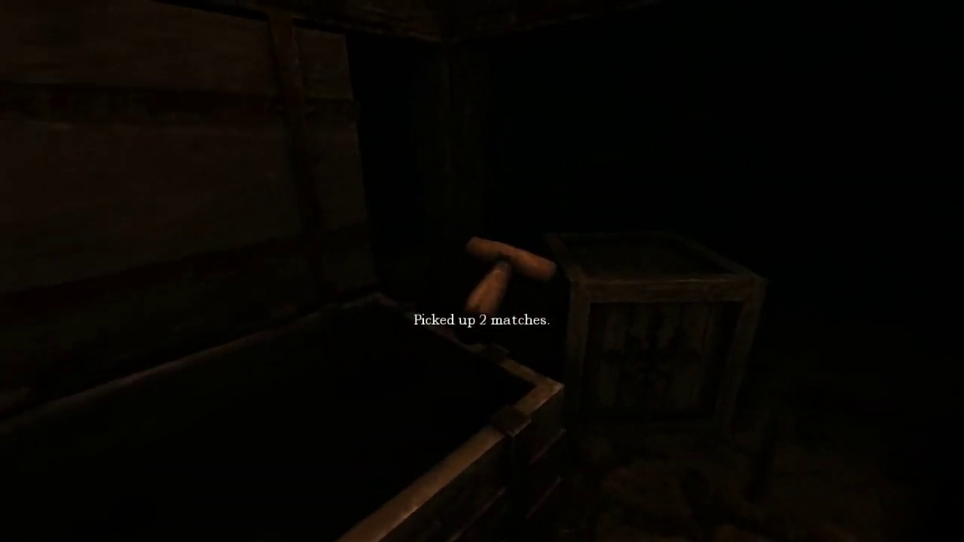